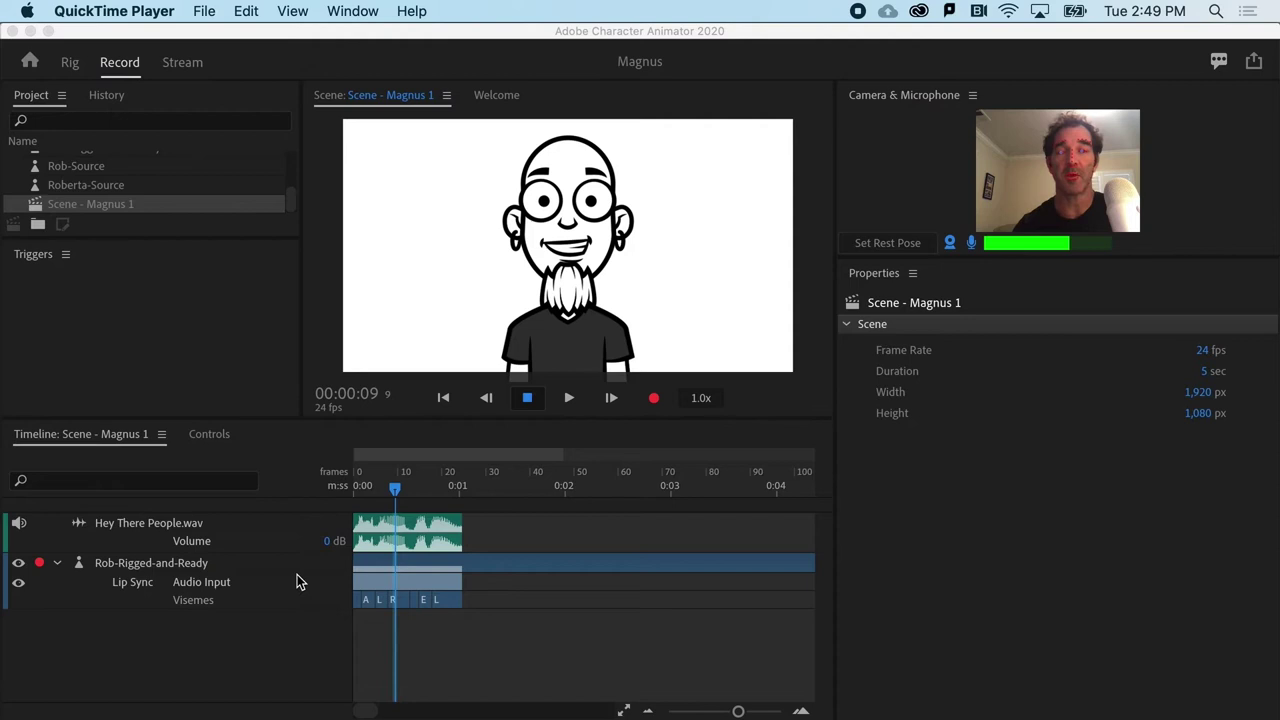
- Move the Hey There People.wav clip and its Lip Sync take together so both start near 0:01
left_click(378, 565)
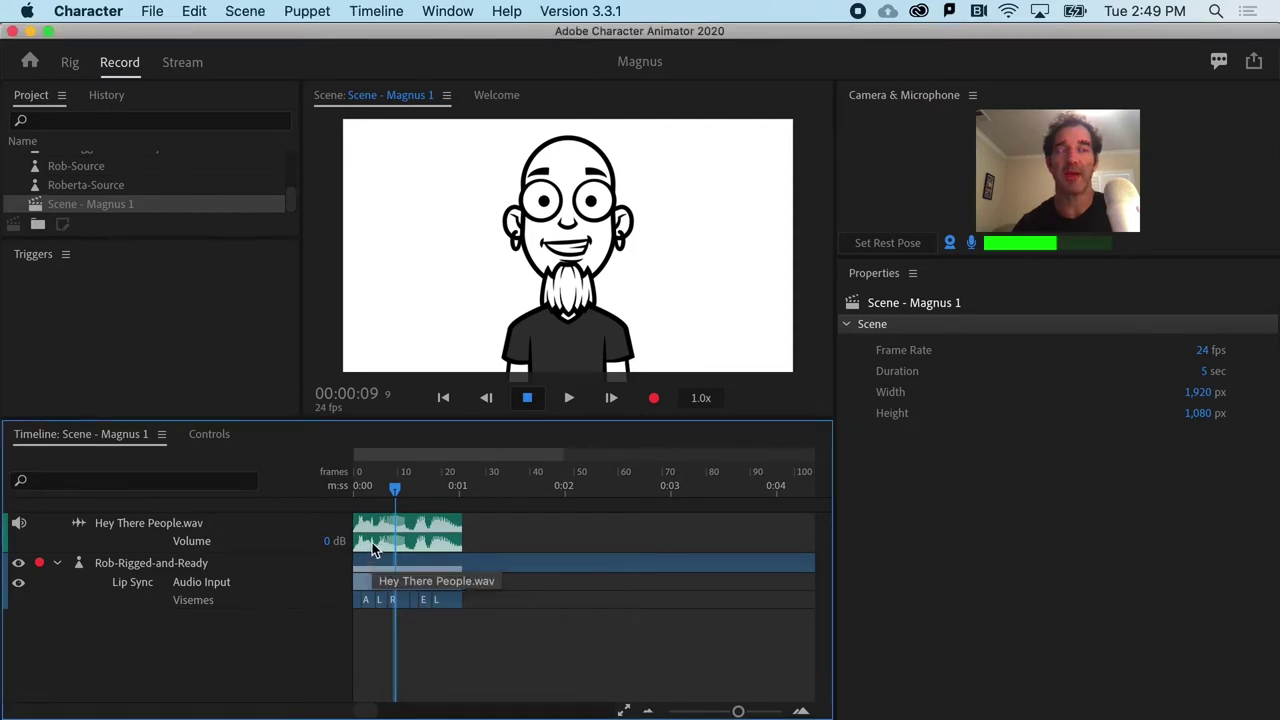
left_click(357, 487)
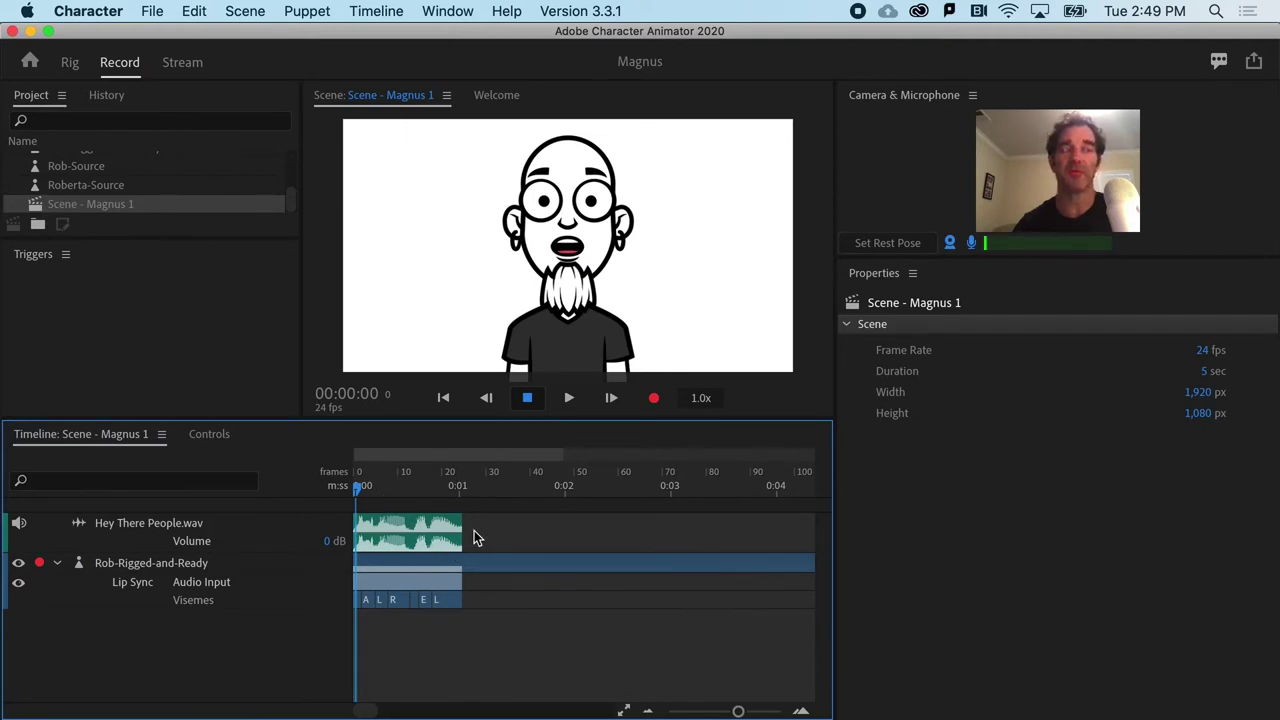
left_click_drag(502, 630, 347, 575)
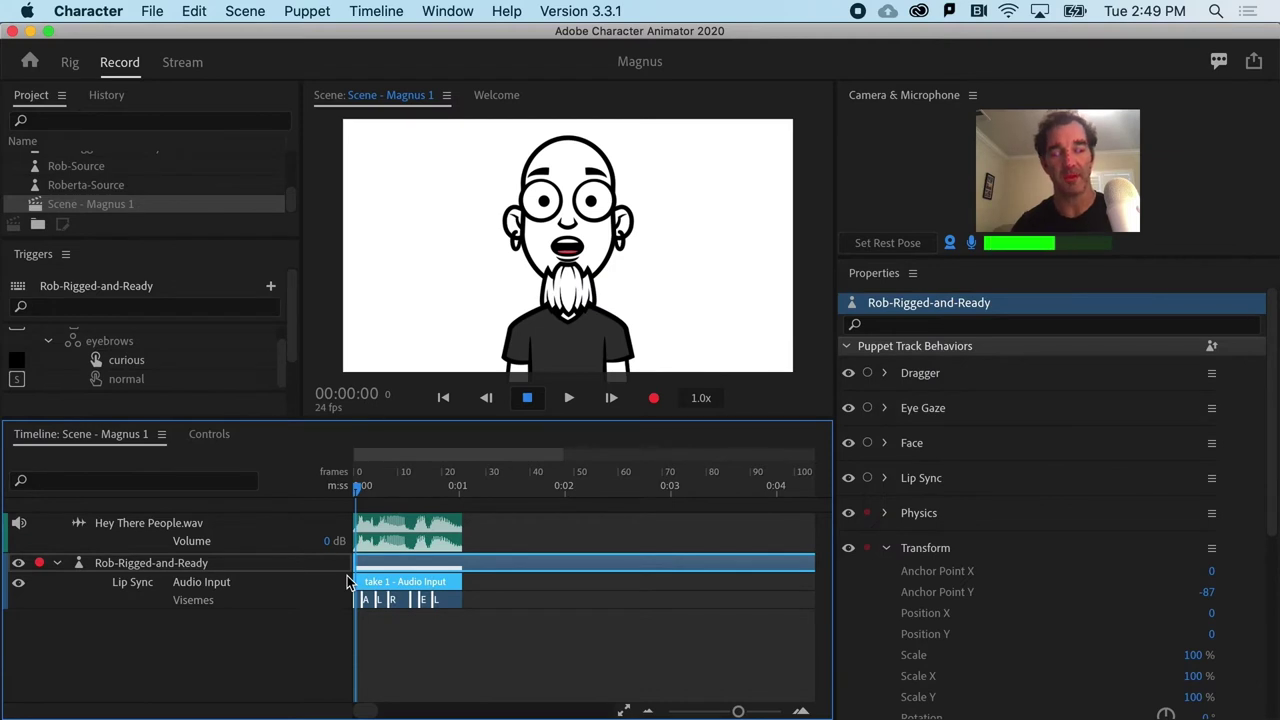
left_click(390, 535)
left_click_drag(388, 525, 496, 528)
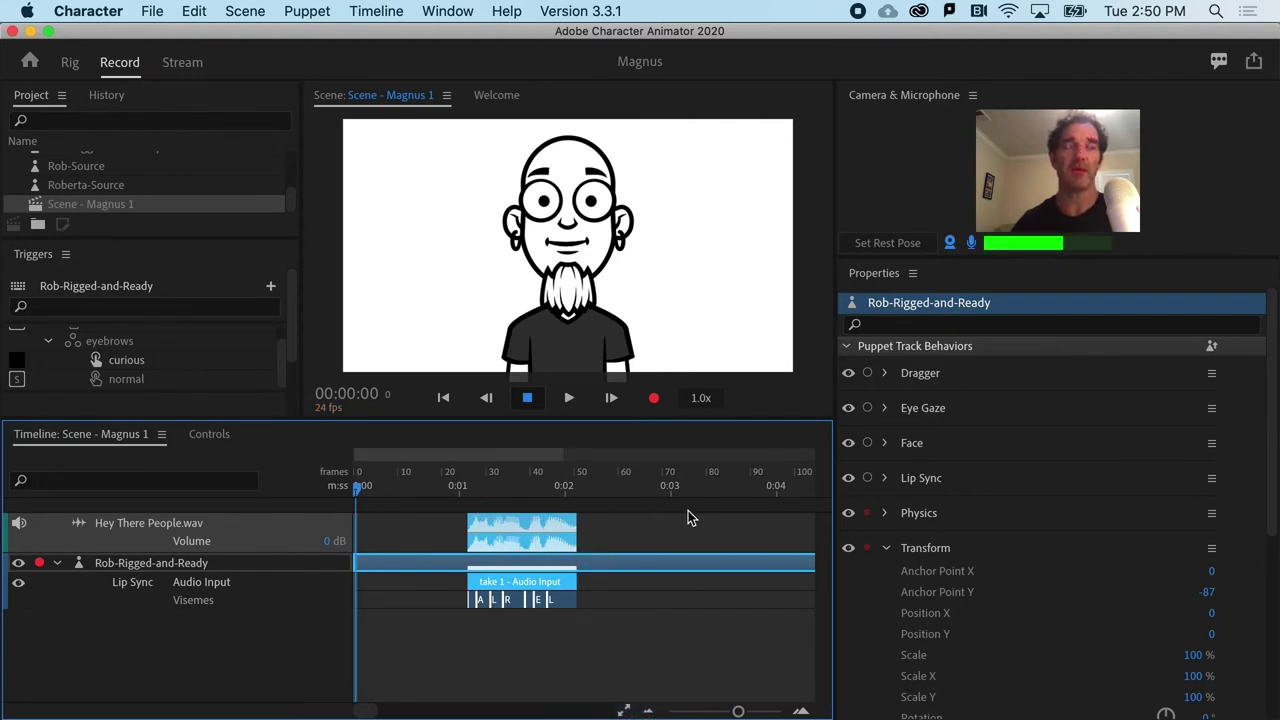
- With the playhead back at frame 1, disable microphone input and record-arm only the Face behavior
left_click(371, 490)
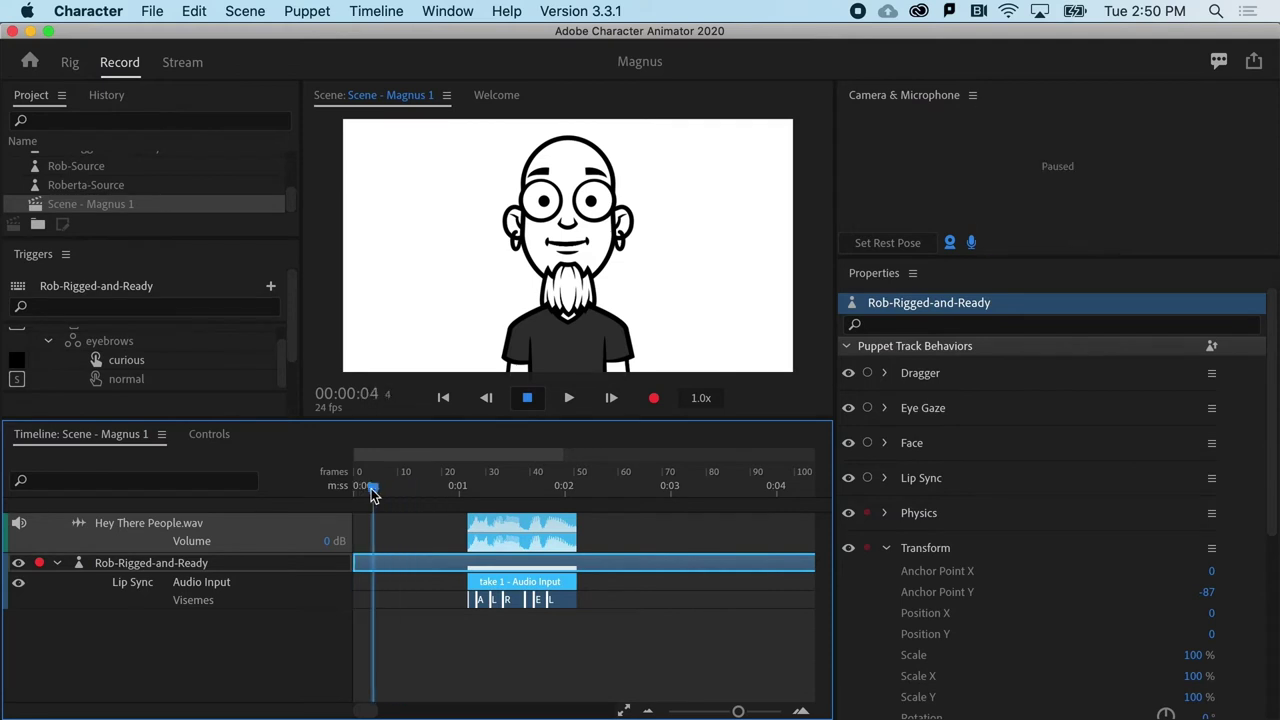
left_click_drag(371, 490, 360, 490)
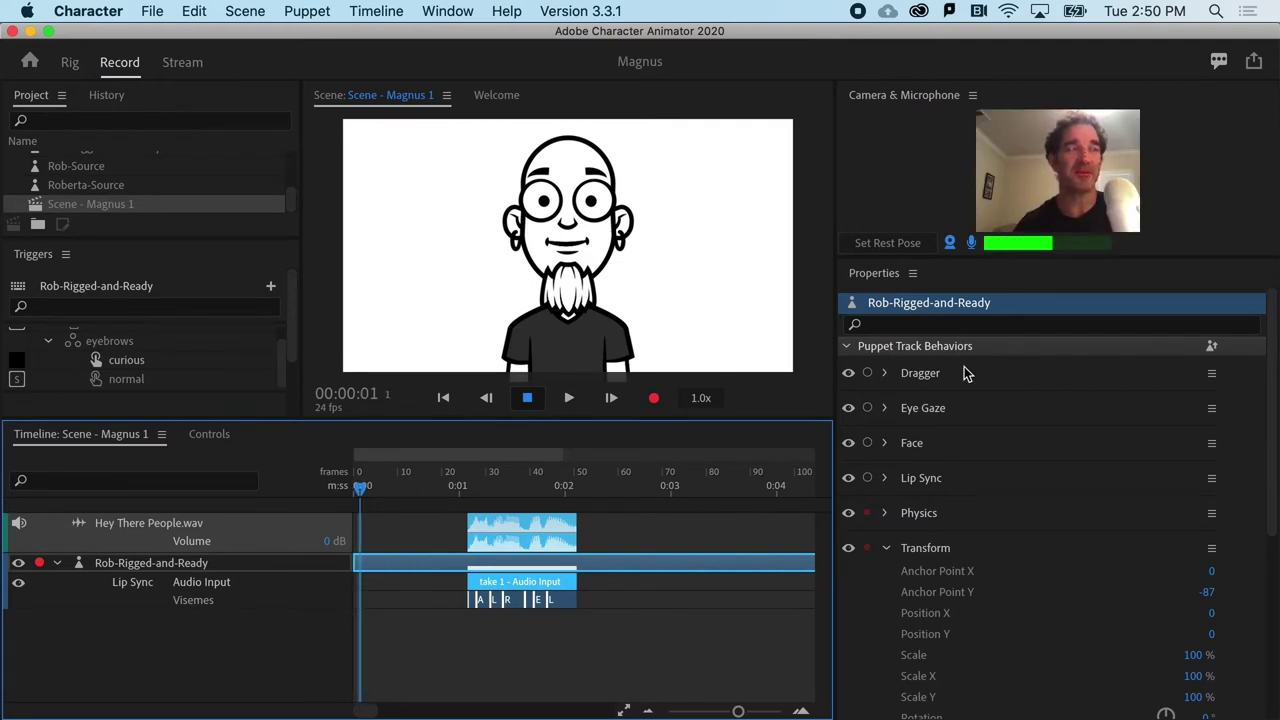
left_click(971, 242)
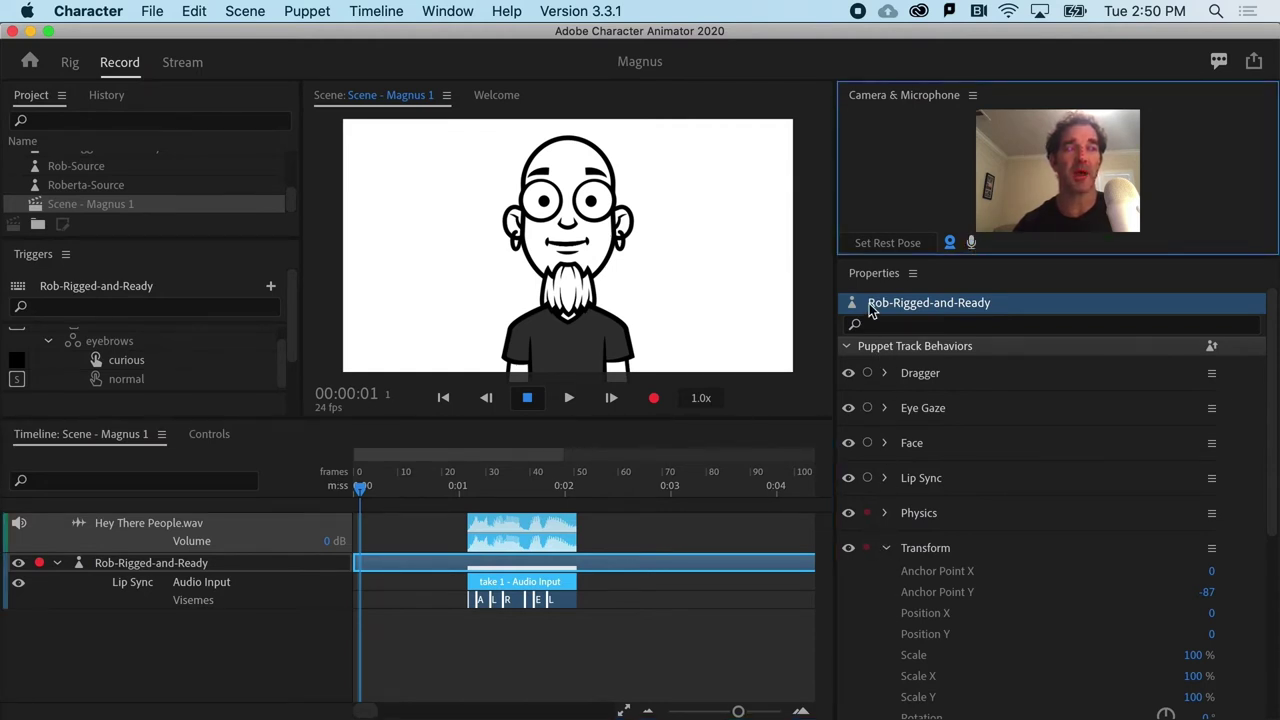
left_click(867, 443)
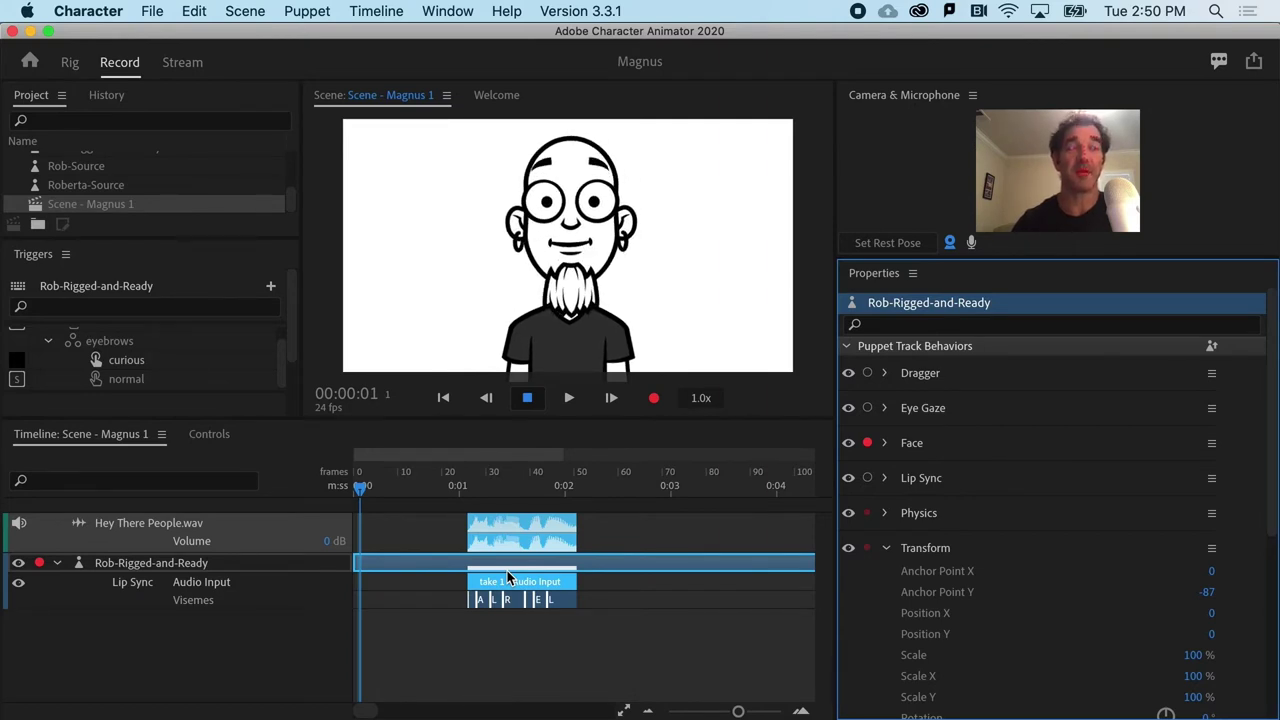
- Record take 3 from the face camera, about 3.5 seconds long, and rewind to 00:00:00
left_click(651, 399)
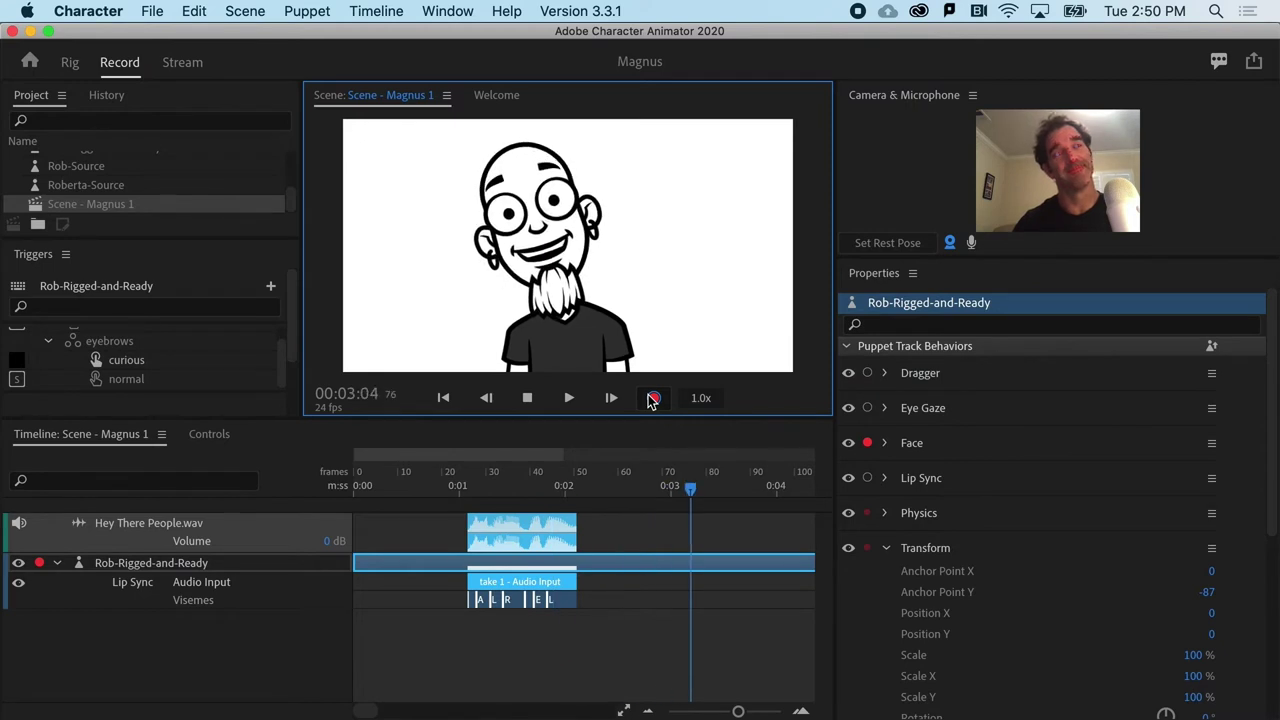
left_click(651, 399)
left_click_drag(425, 467, 356, 478)
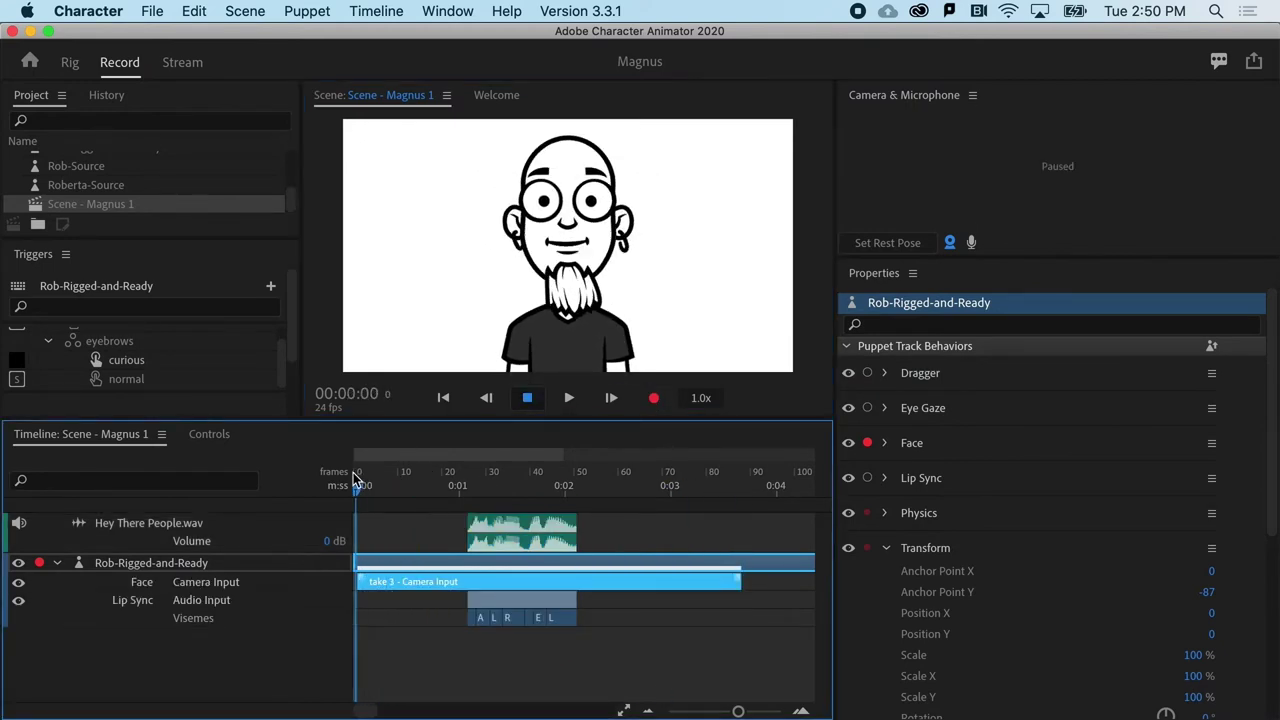
- Play back face take 3 and reduce the Face behavior's Eyebrow Strength from 75% to 47%
left_click(886, 443)
scroll(933, 657, "down", 3)
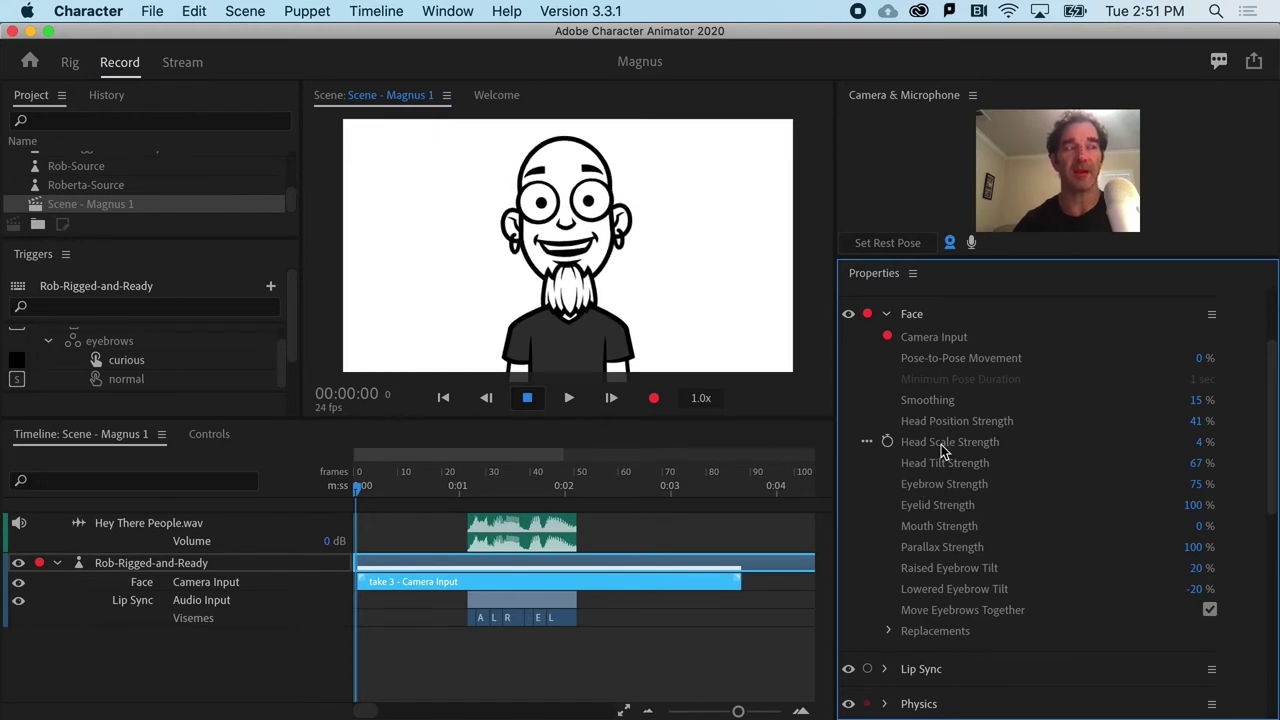
mouse_move(418, 487)
left_mouse_down()
mouse_move(514, 486)
mouse_move(426, 487)
left_mouse_up()
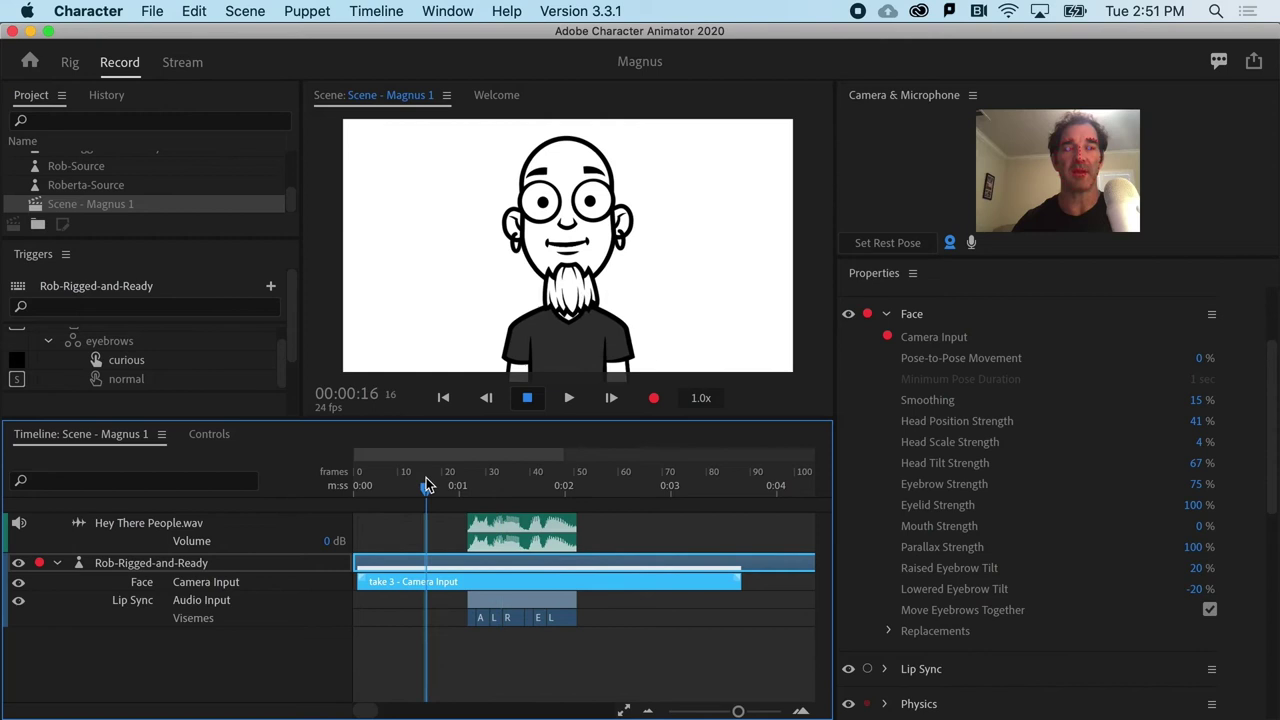
key("space")
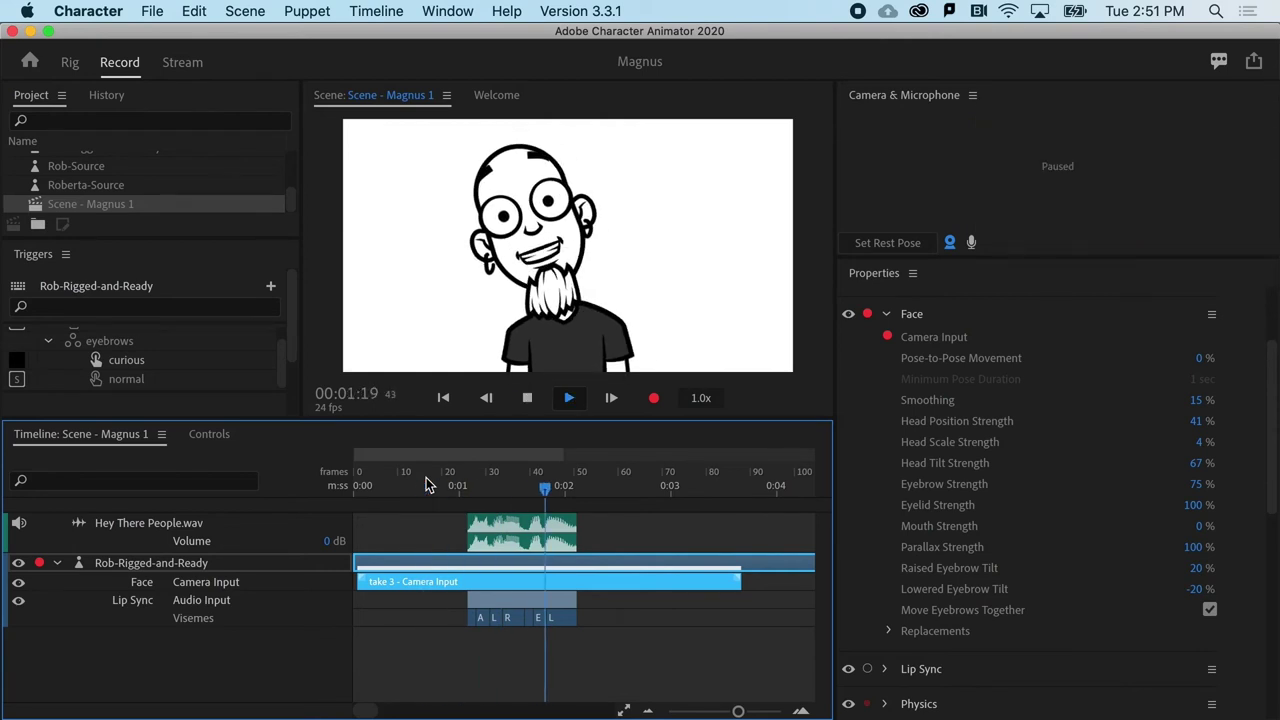
key("space")
left_click_drag(426, 480, 604, 477)
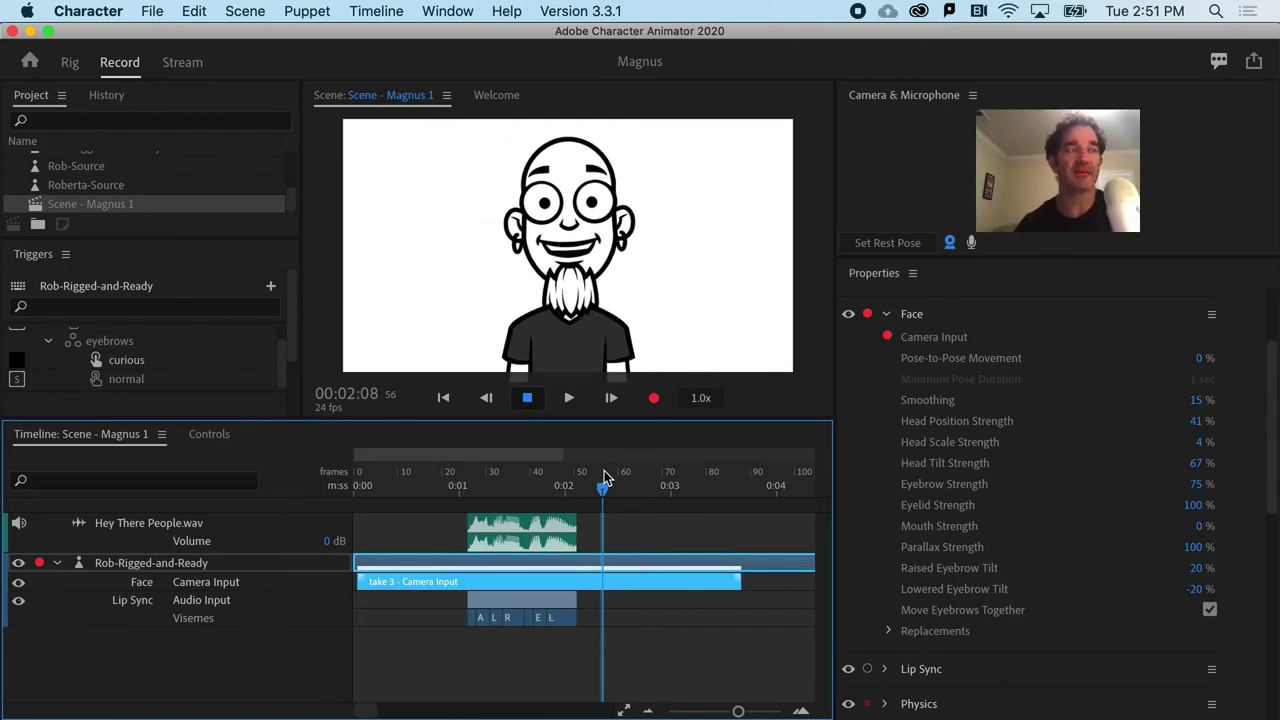
mouse_move(604, 478)
left_mouse_down()
mouse_move(546, 478)
mouse_move(611, 478)
left_mouse_up()
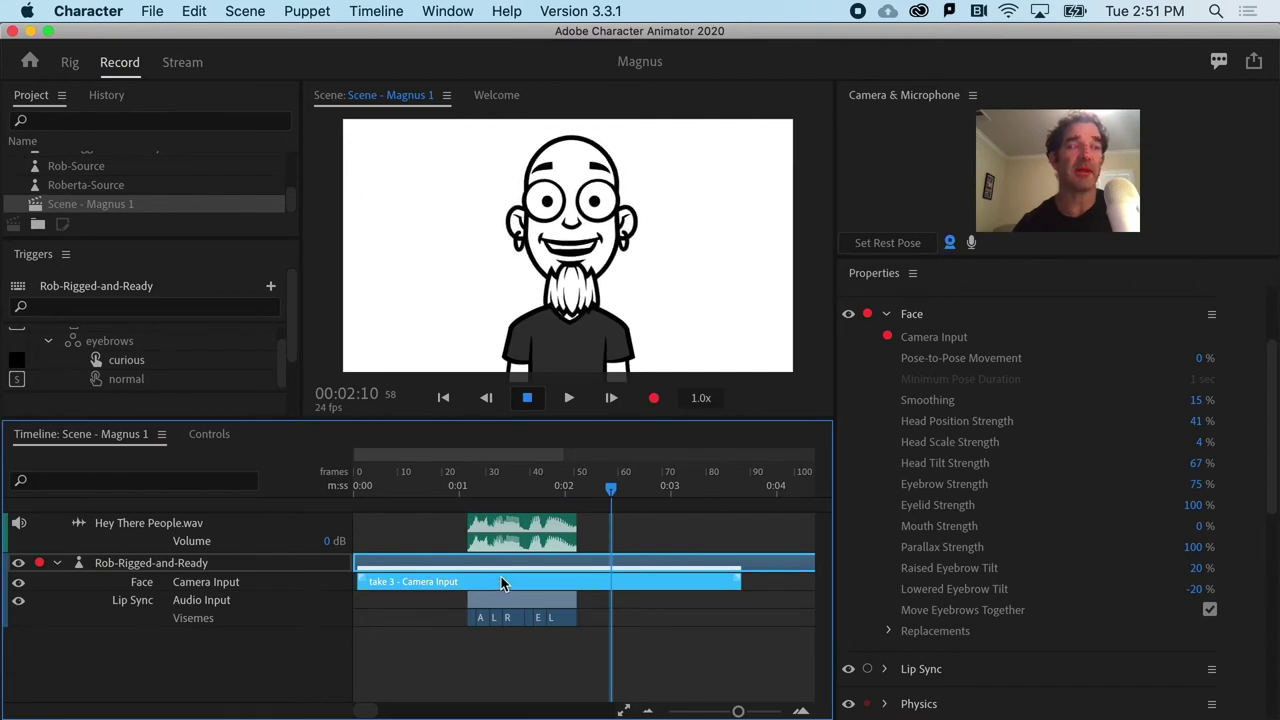
left_click_drag(1195, 484, 1168, 493)
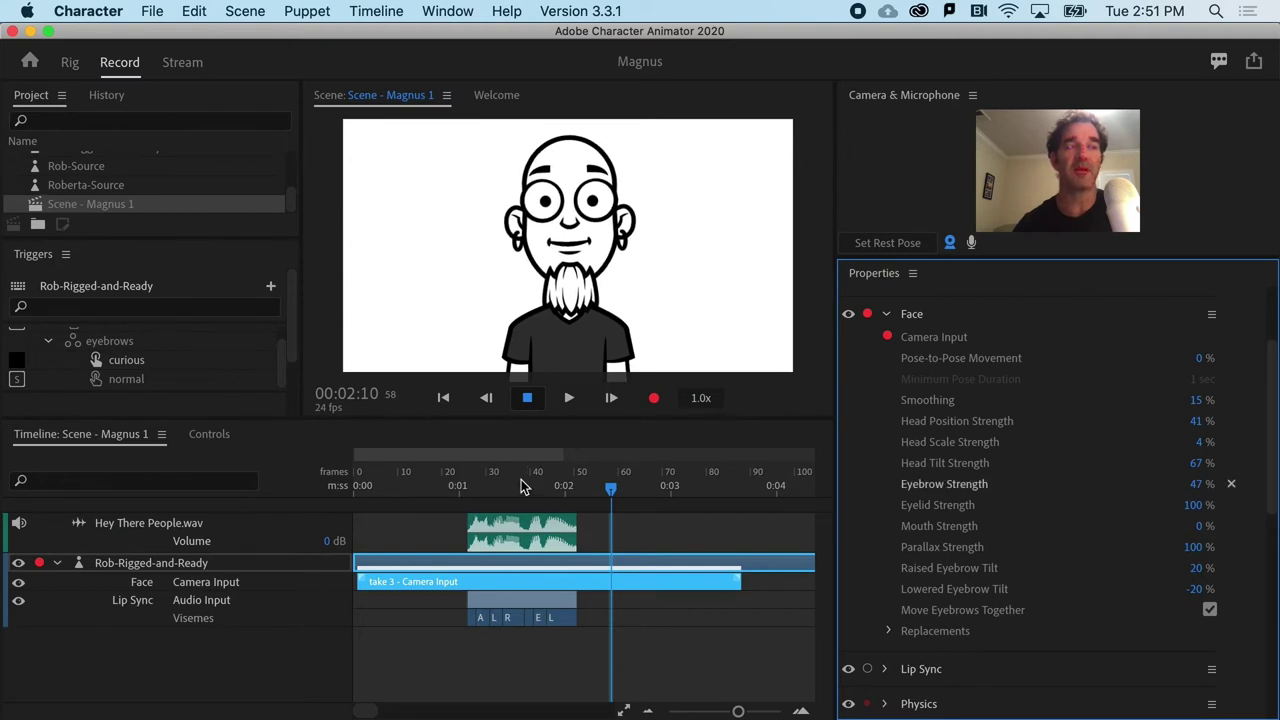
mouse_move(521, 486)
left_mouse_down()
mouse_move(486, 486)
mouse_move(540, 487)
left_mouse_up()
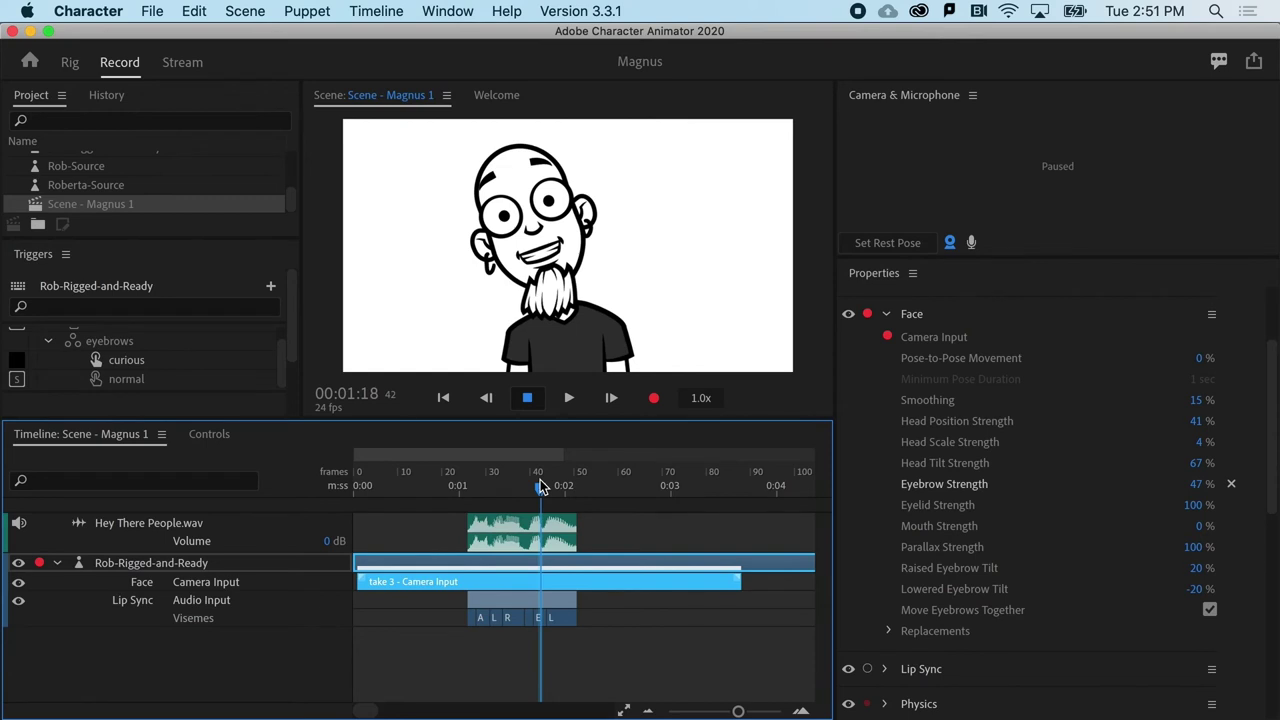
left_click_drag(540, 487, 585, 487)
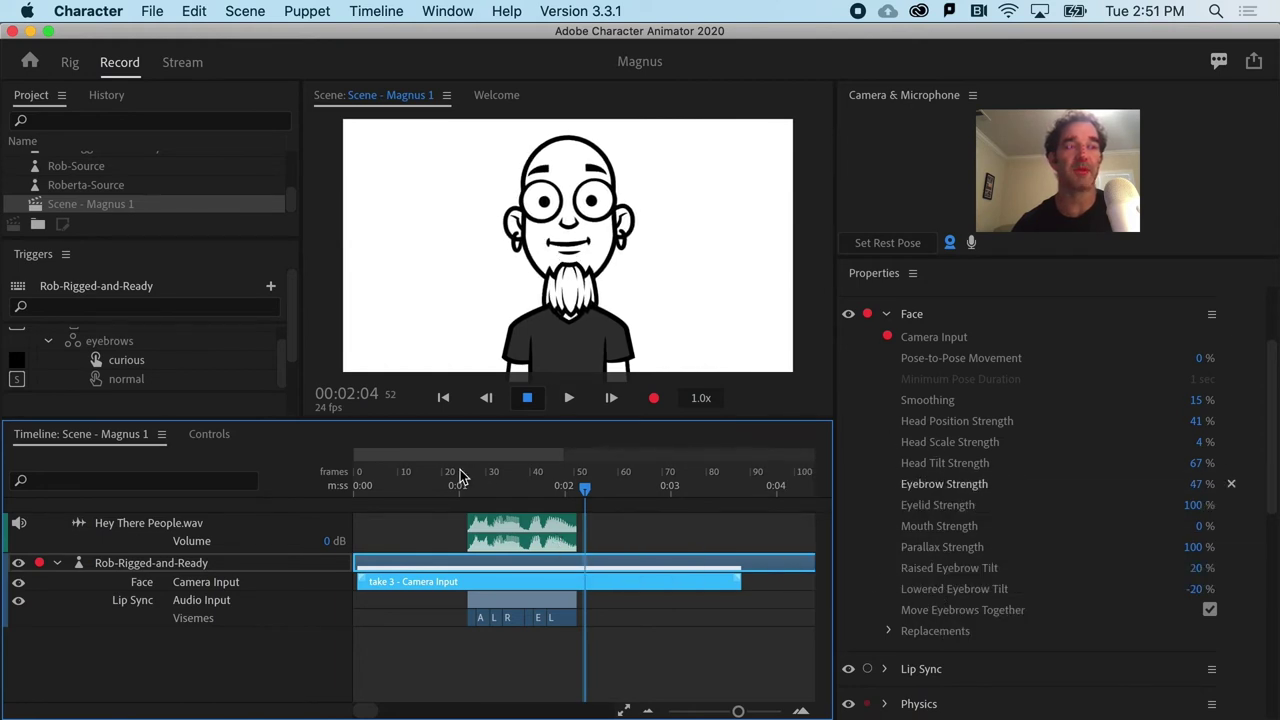
- Record face take 4 starting at 00:01:22, running to about 3.5 seconds
left_click_drag(460, 478, 603, 478)
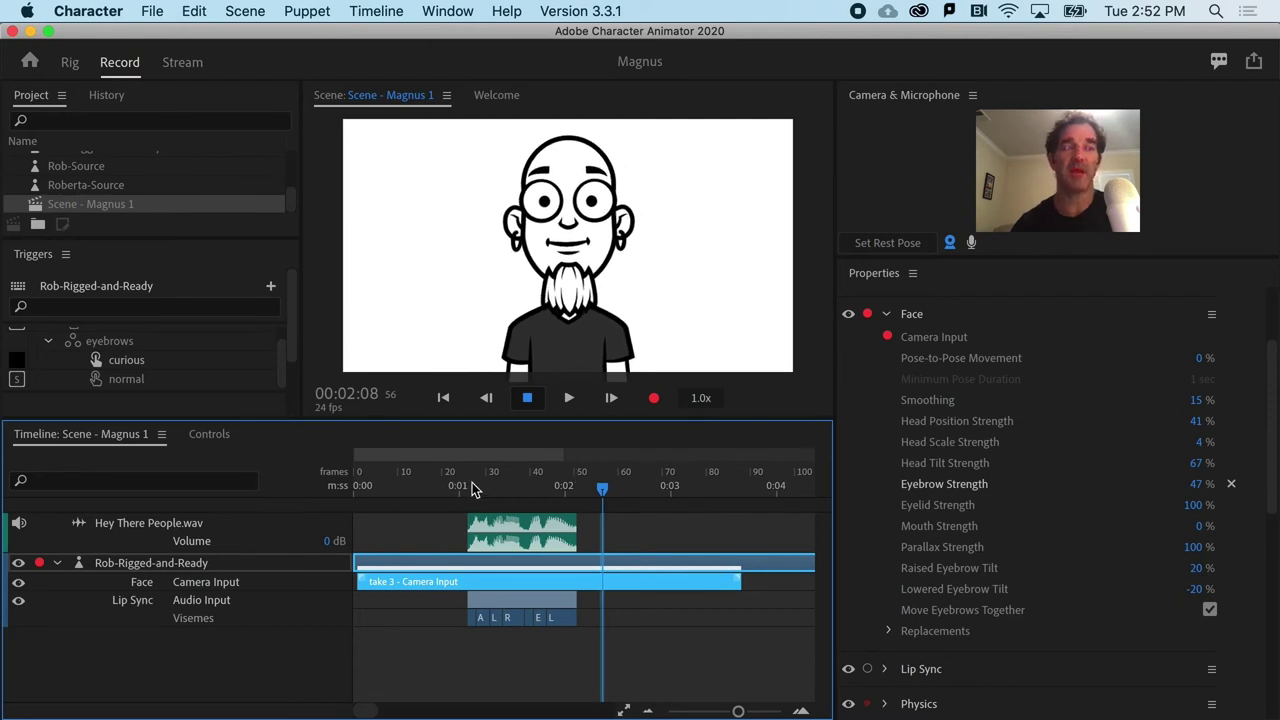
left_click_drag(479, 489, 590, 492)
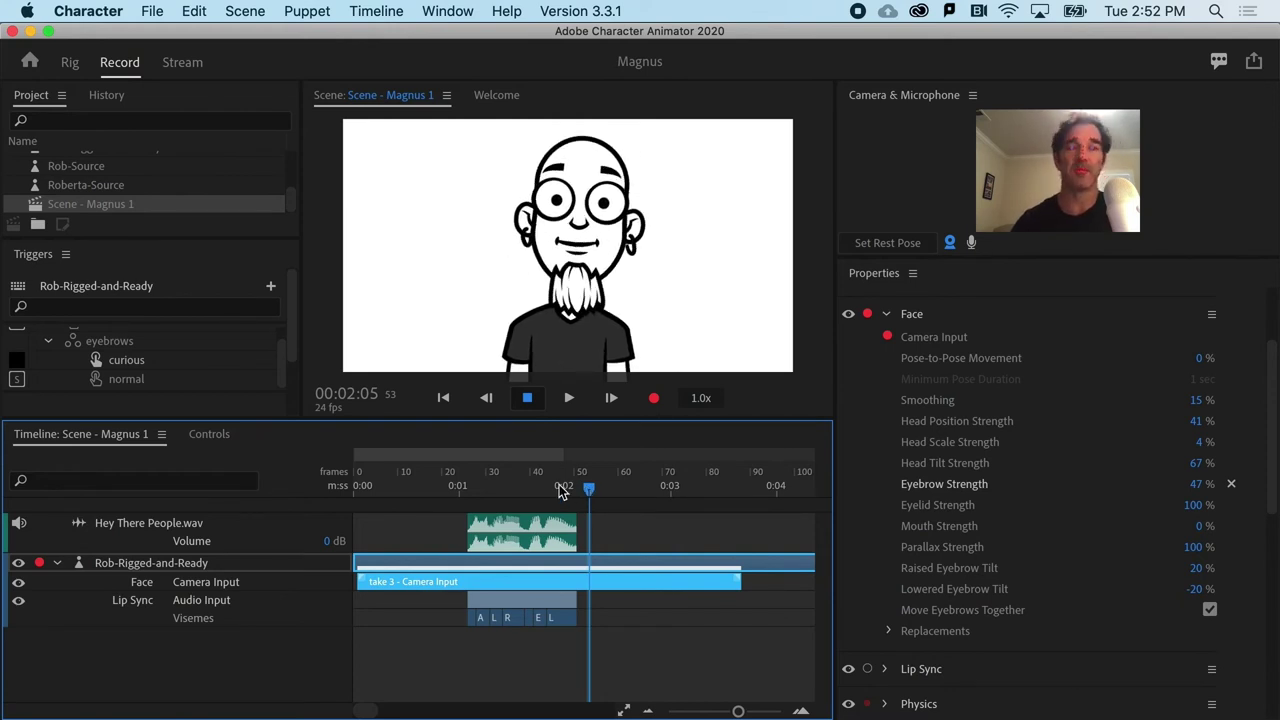
left_click(558, 487)
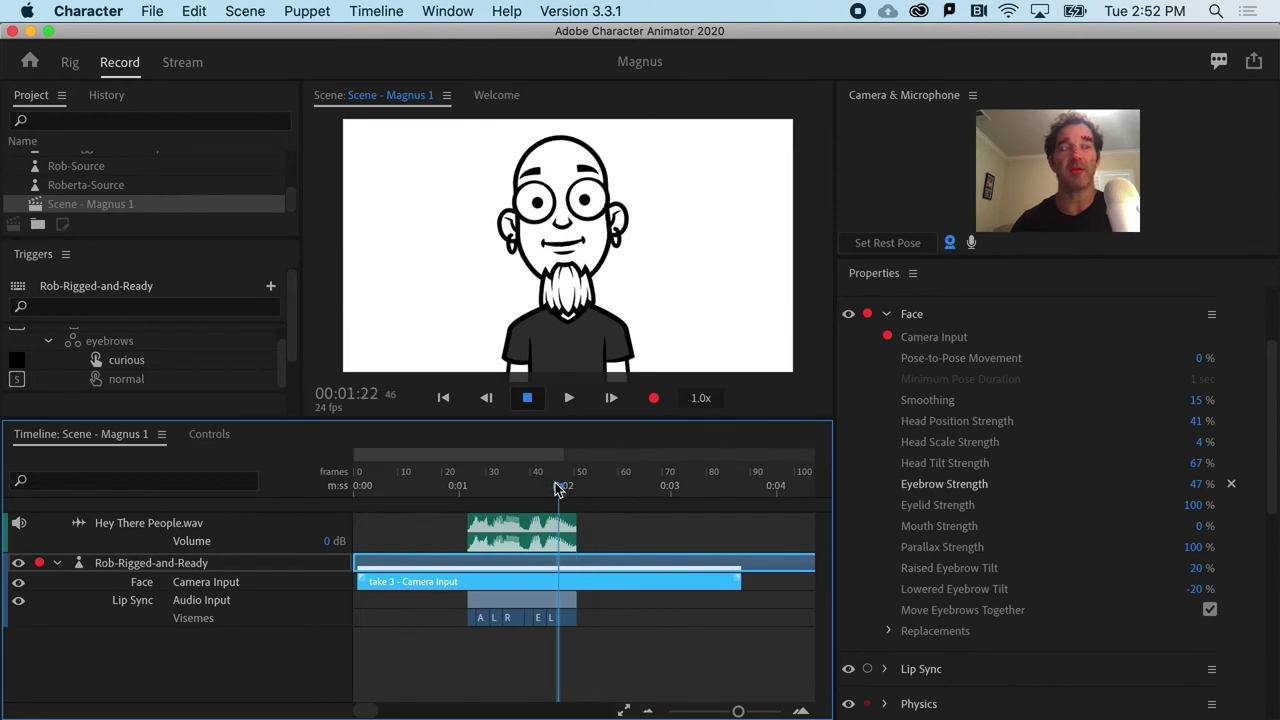
left_click(653, 400)
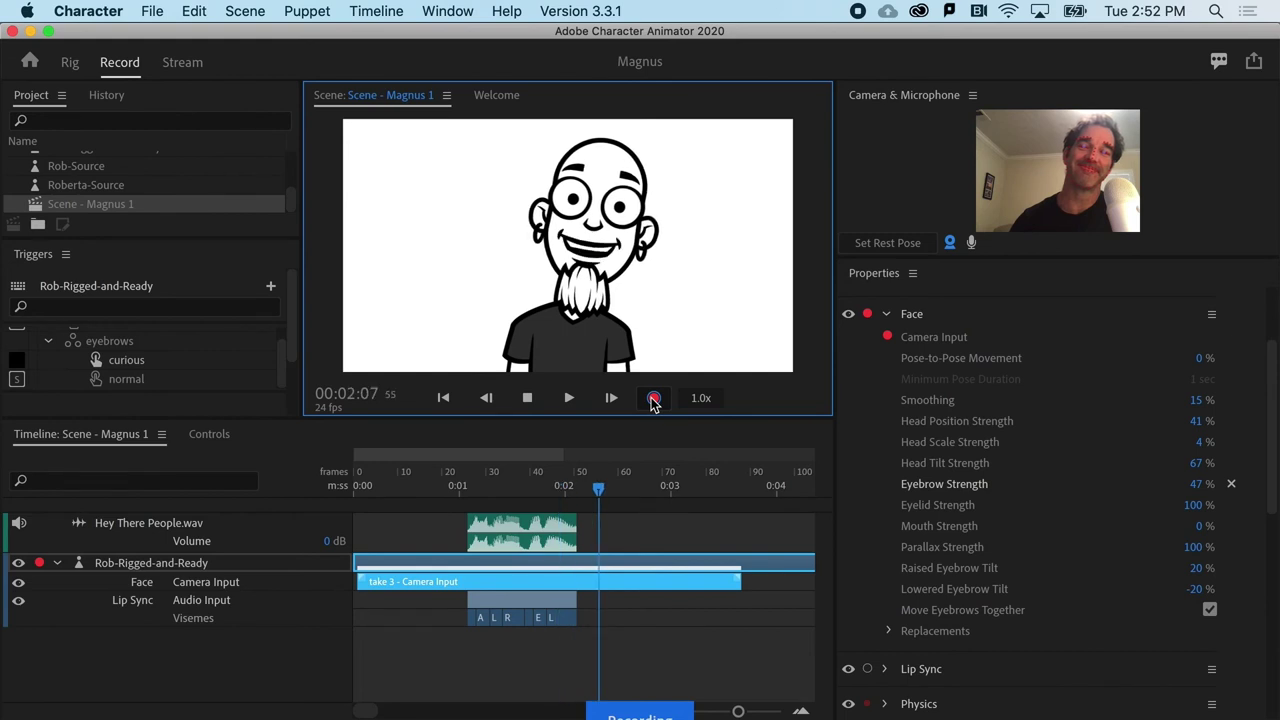
left_click(653, 400)
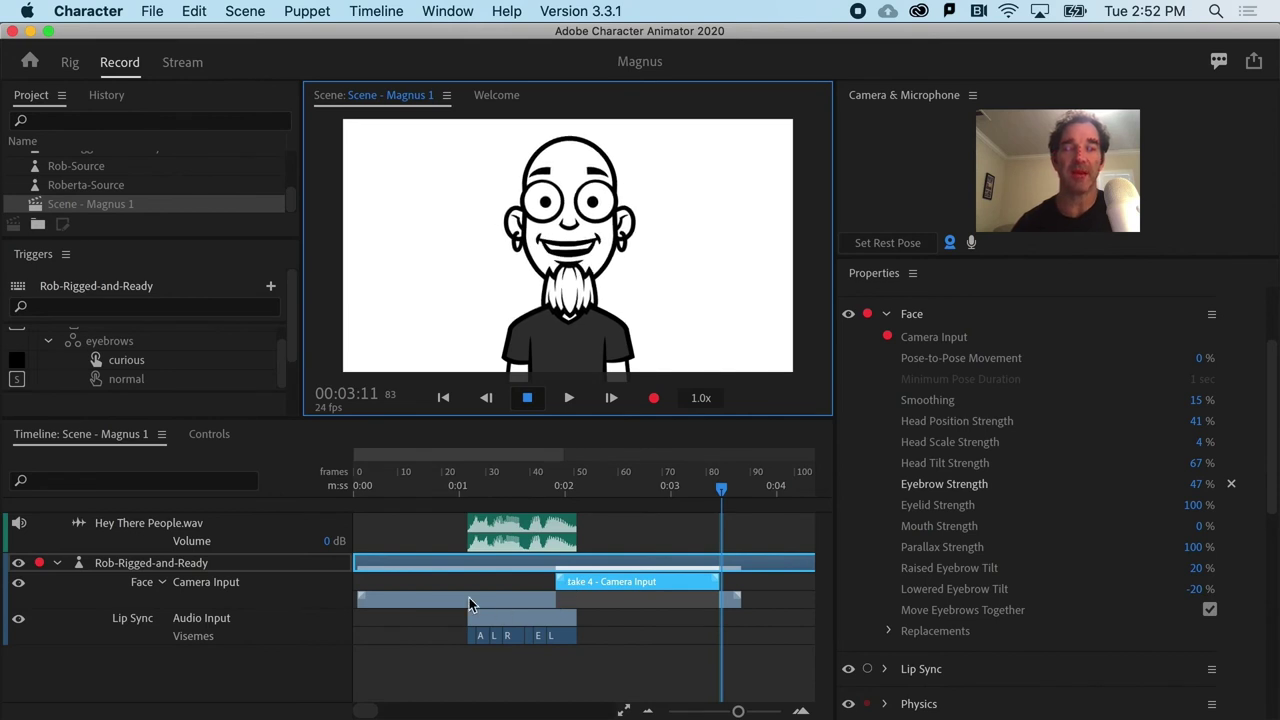
- Replay both takes and slide take 4 to about 2.1–3.6 seconds, ending with take 3
left_click(503, 485)
key("space")
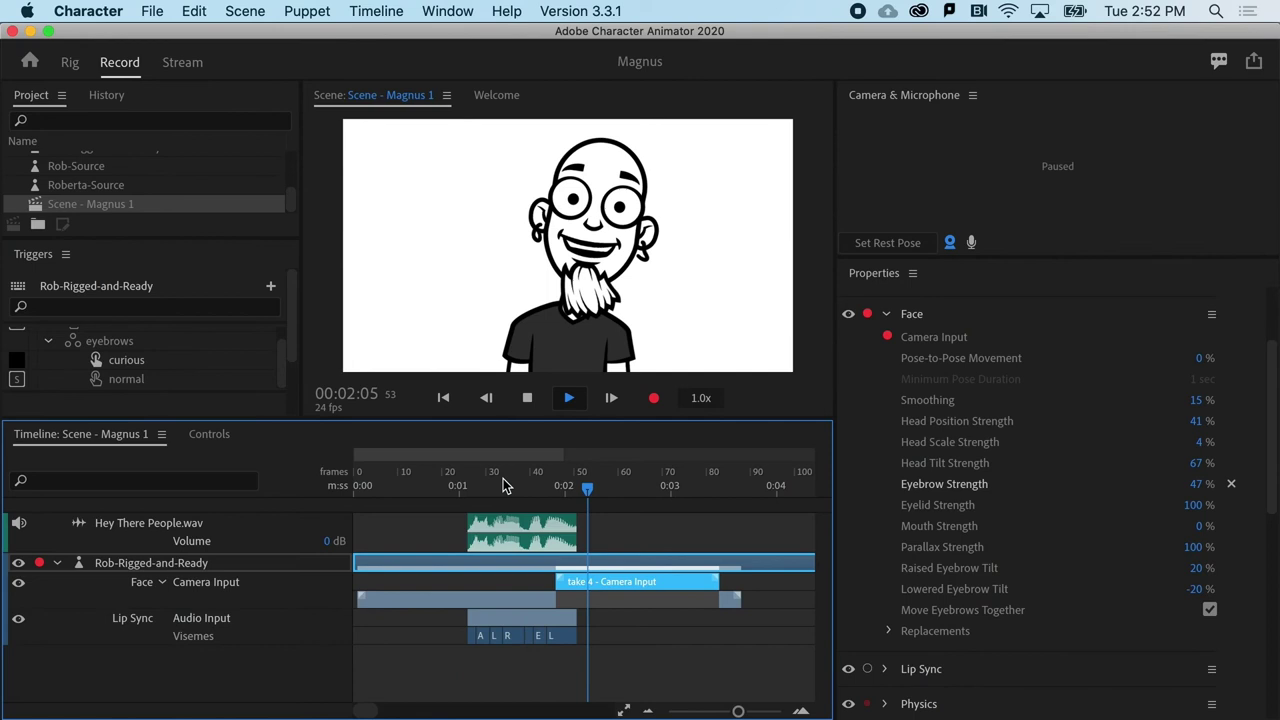
key("space")
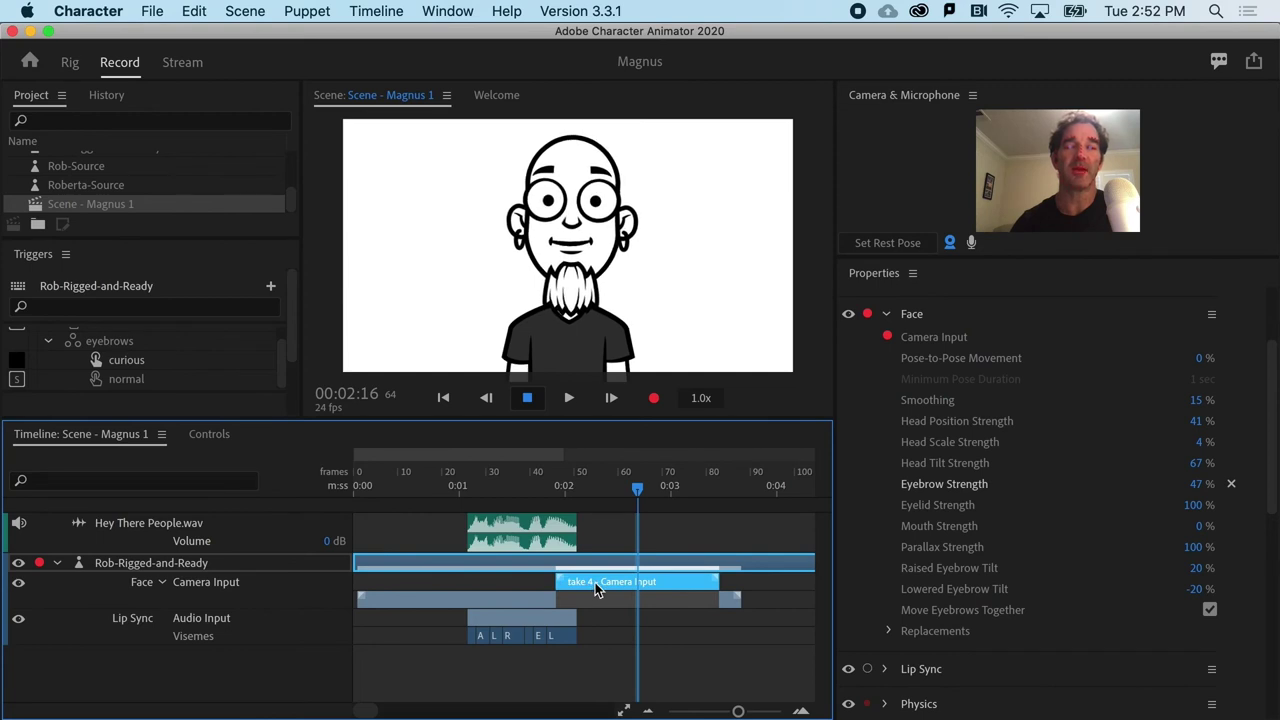
left_click_drag(595, 582, 536, 584)
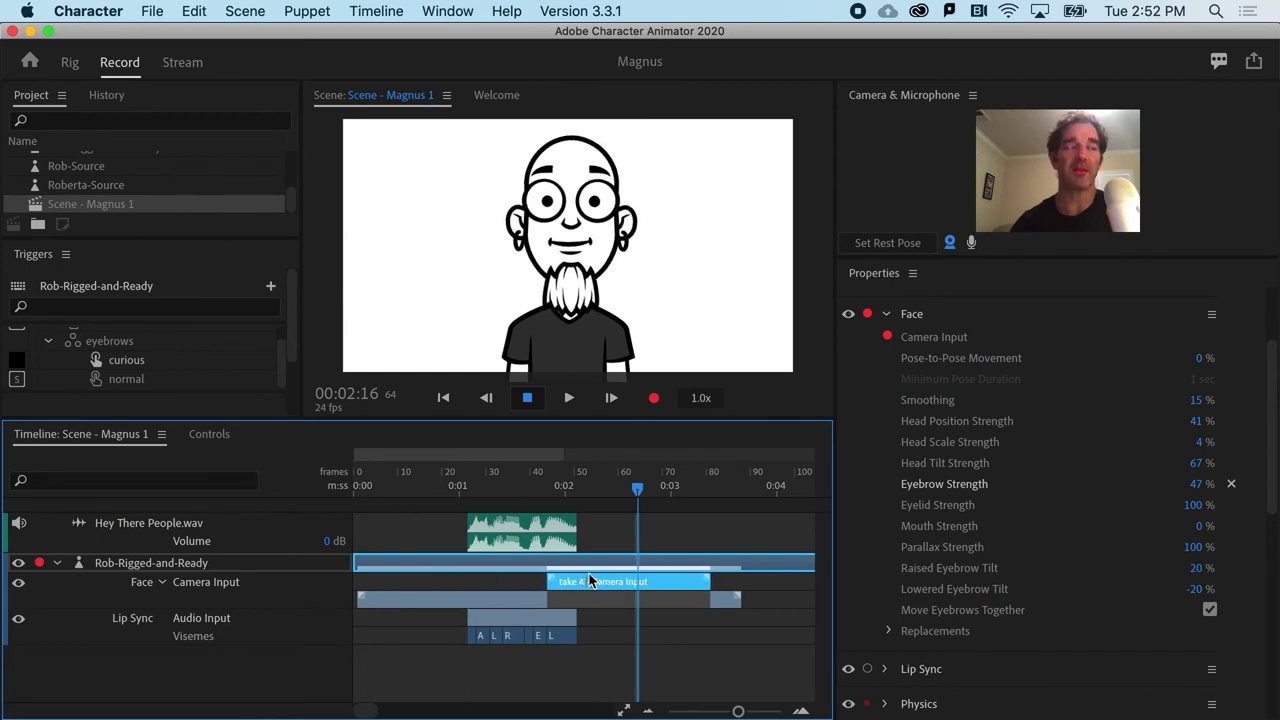
mouse_move(589, 573)
left_mouse_down()
mouse_move(609, 574)
mouse_move(576, 570)
mouse_move(608, 573)
left_mouse_up()
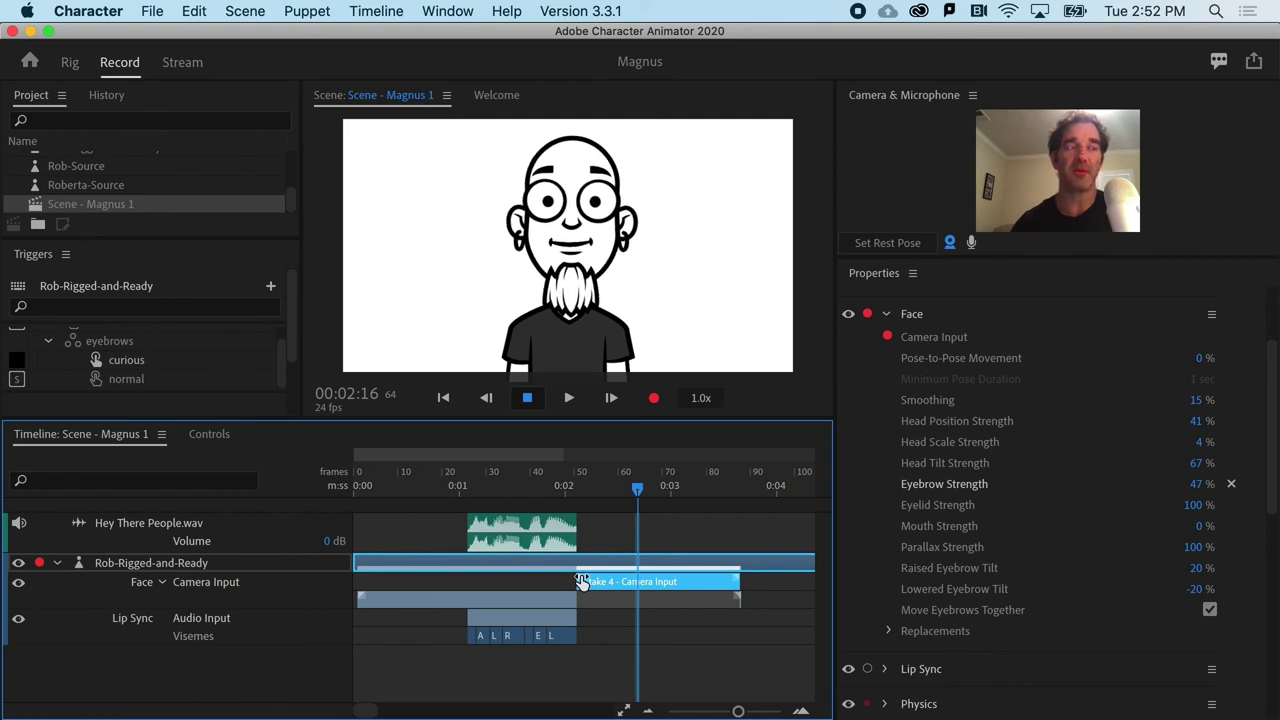
- Add a roughly half-second blend ramp at take 4's start and scrub into it
left_click_drag(581, 581, 615, 576)
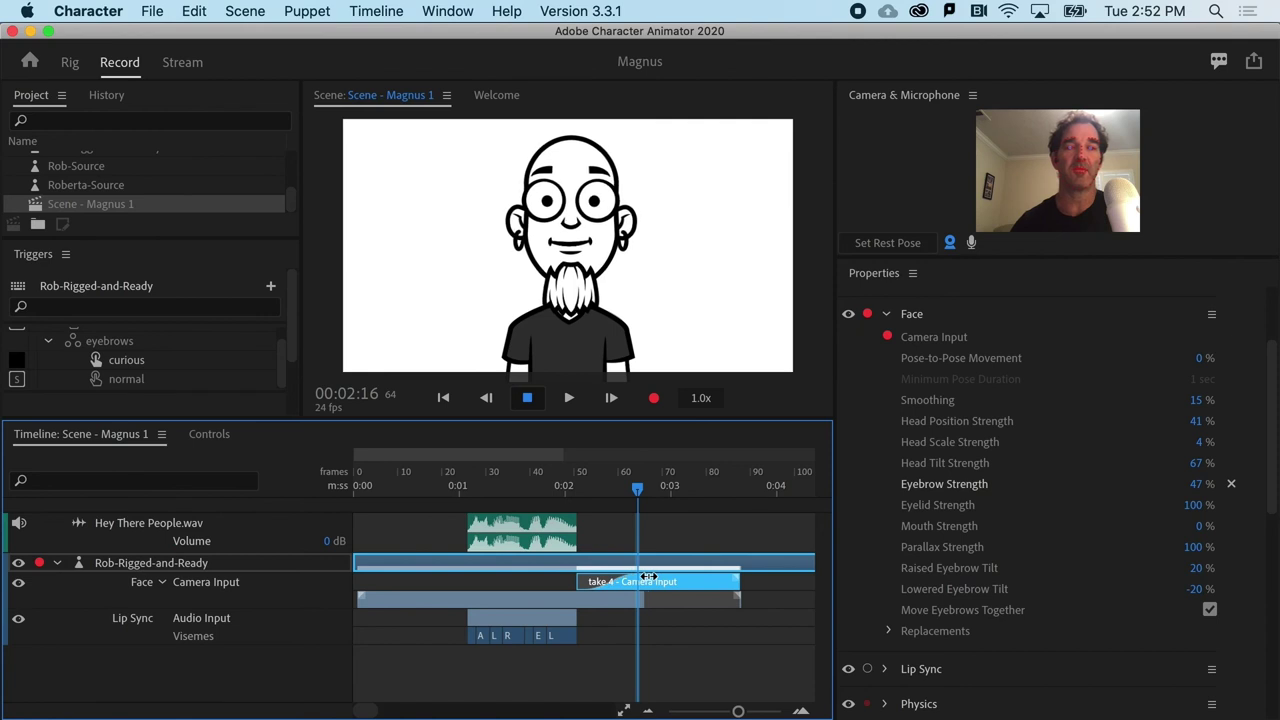
left_click_drag(487, 488, 632, 497)
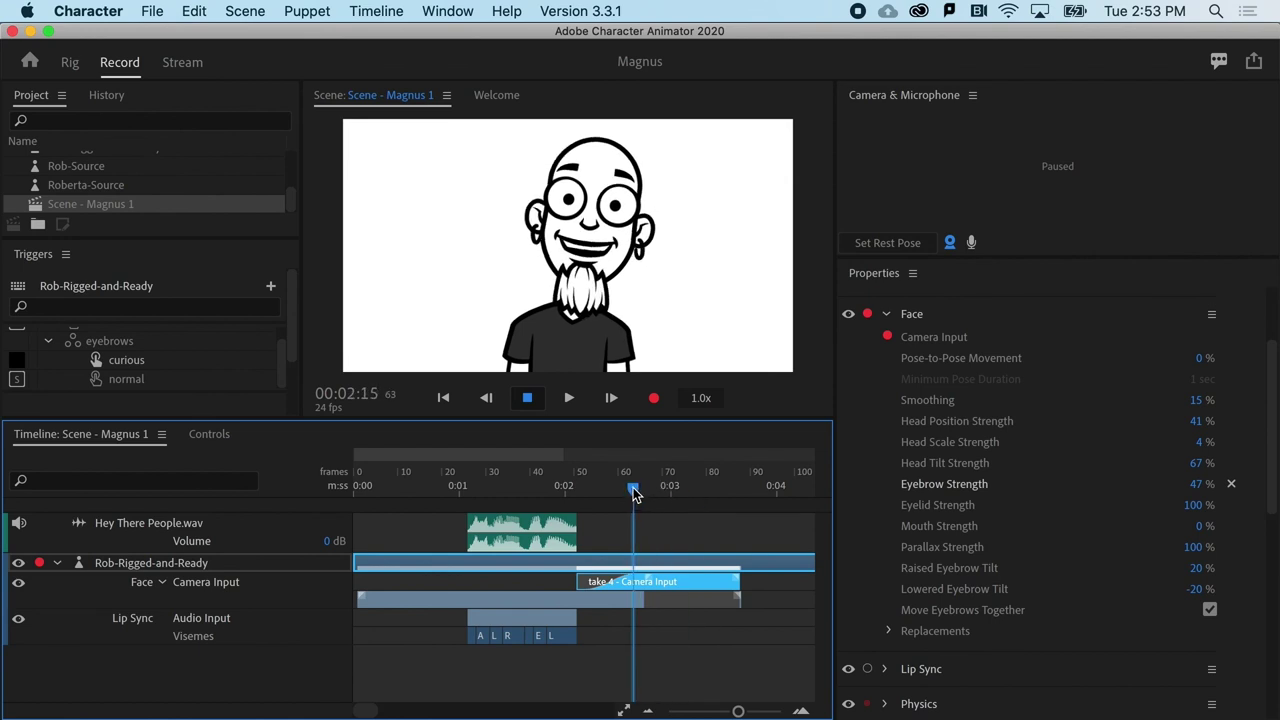